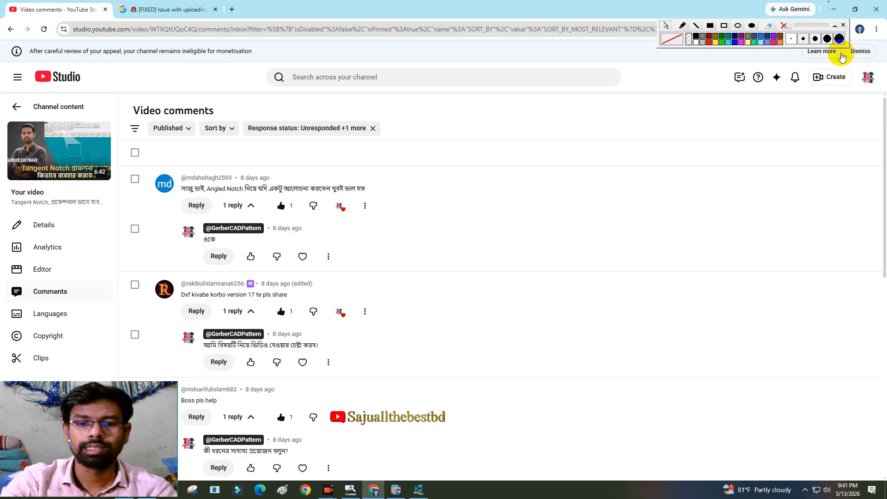
Outline the Angled Notch comment and its reply with a red rectangle, and clear the markup.
left_click(729, 26)
mouse_move(118, 152)
left_mouse_down()
mouse_move(182, 192)
mouse_move(387, 229)
left_mouse_up()
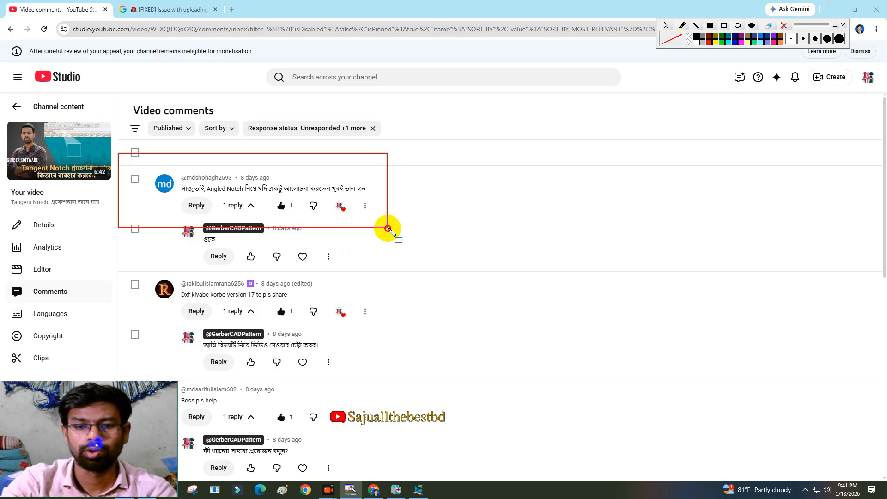
left_click_drag(388, 229, 389, 250)
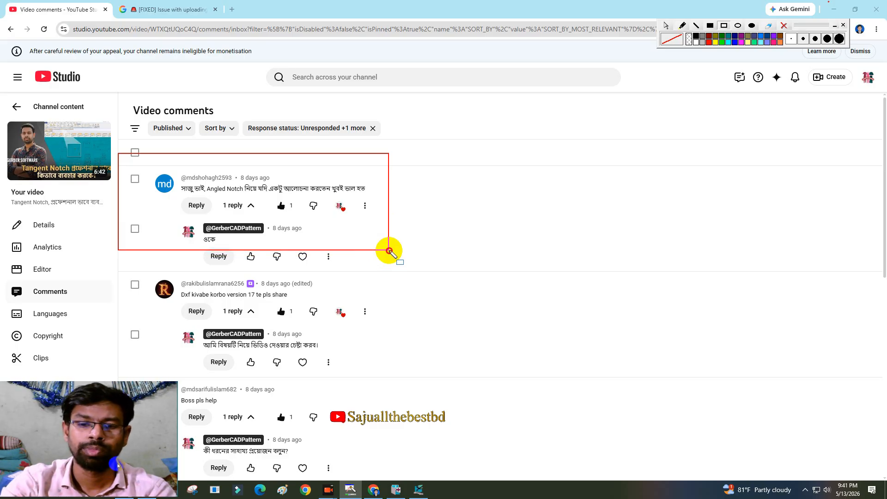
left_click(783, 25)
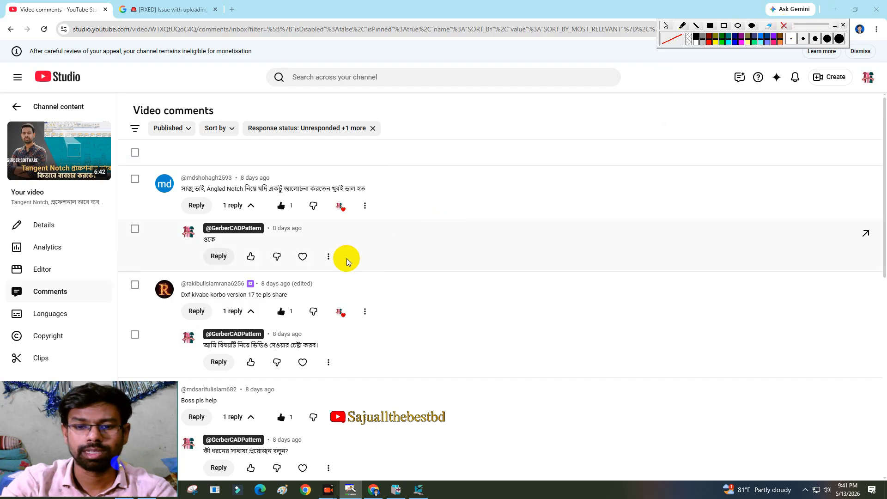
Outline the comment asking about DXF in version 17 and its reply with a red rectangle, and clear the markup.
scroll(350, 273, "down", 2)
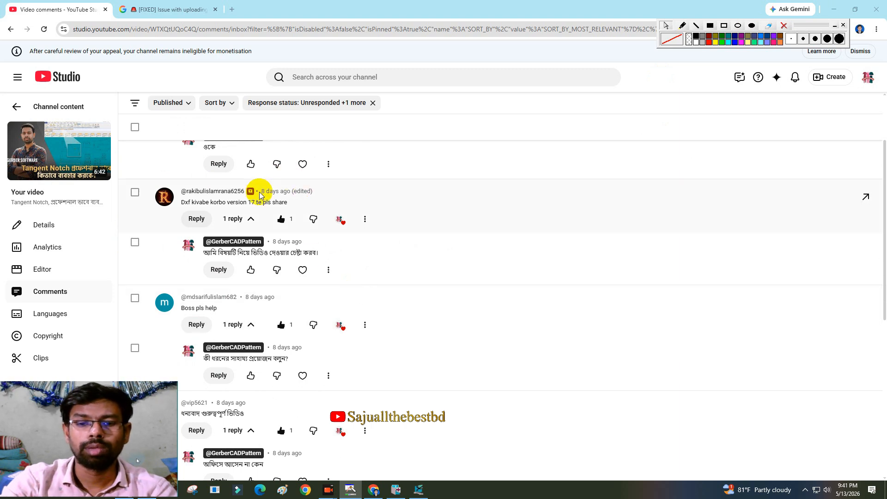
left_click(723, 26)
mouse_move(111, 170)
left_mouse_down()
mouse_move(198, 242)
mouse_move(337, 271)
mouse_move(356, 243)
mouse_move(358, 273)
mouse_move(402, 290)
mouse_move(386, 289)
left_mouse_up()
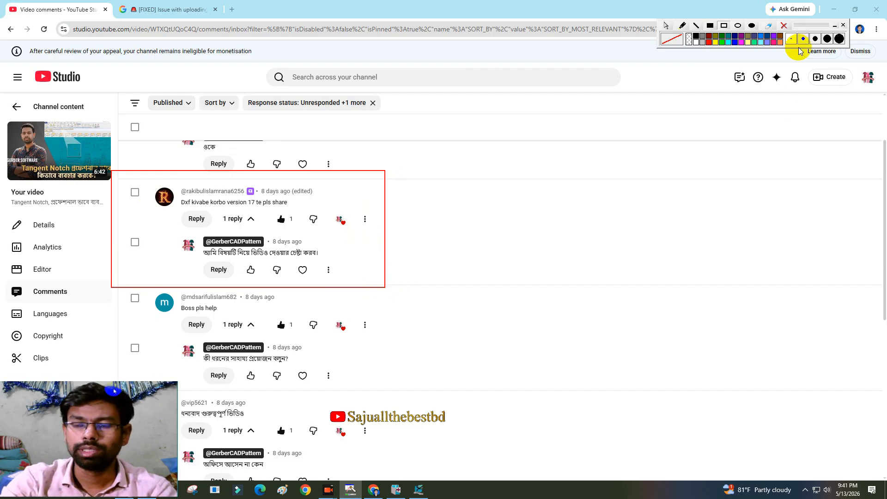
left_click(784, 26)
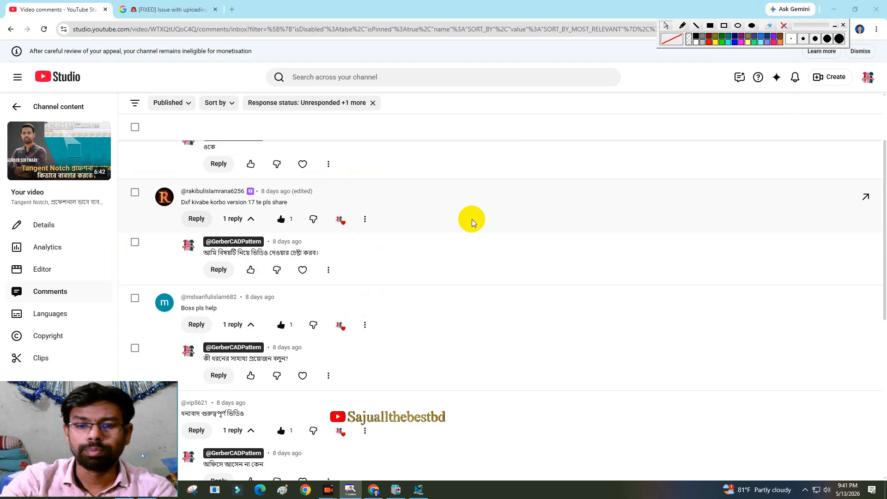
Outline the "Boss pls help" comment with a red rectangle, and clear the markup.
scroll(229, 290, "down", 1)
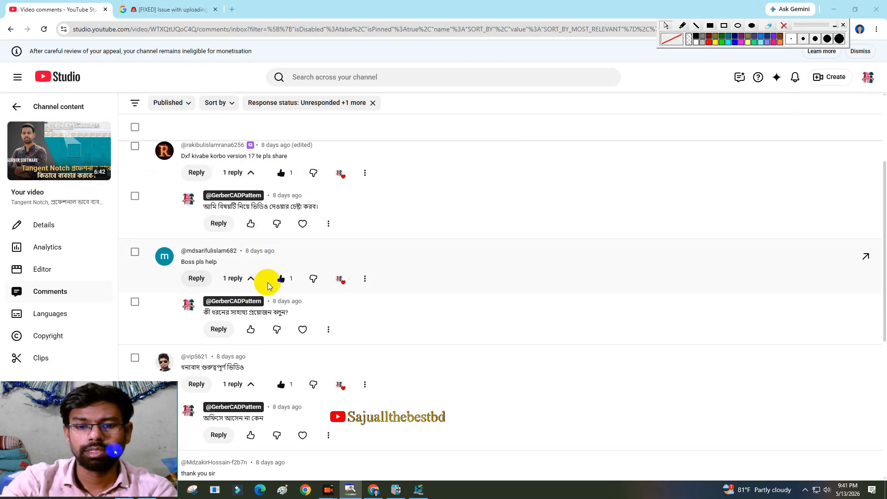
left_click(724, 26)
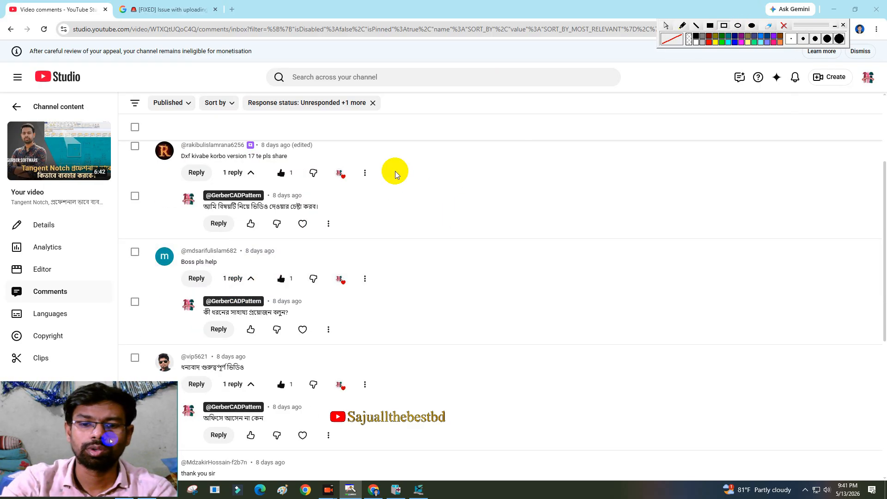
mouse_move(150, 236)
left_mouse_down()
mouse_move(283, 293)
mouse_move(370, 295)
left_mouse_up()
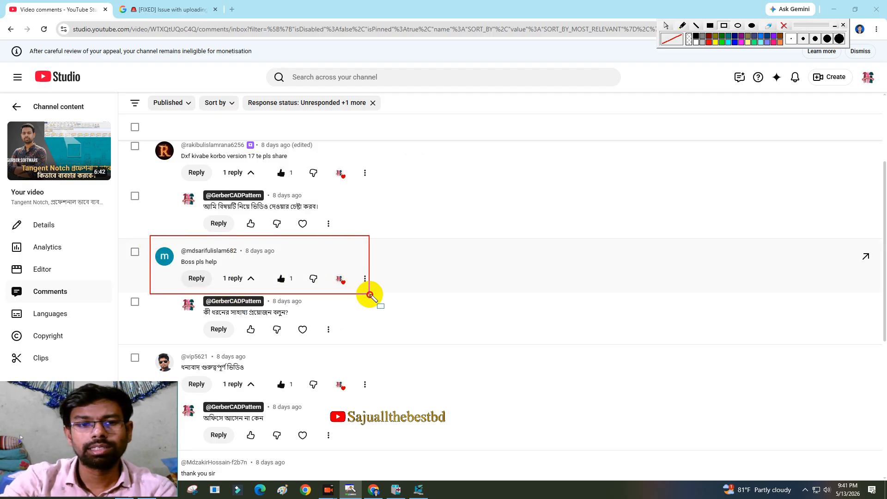
left_click(784, 27)
Read through the remaining video comments and return to the Angled Notch request at the start of the list.
scroll(301, 260, "down", 2)
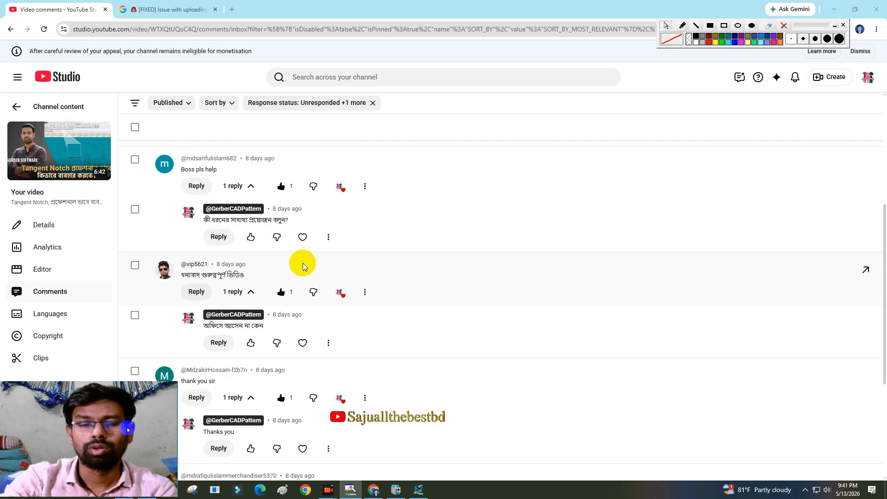
scroll(303, 265, "down", 1)
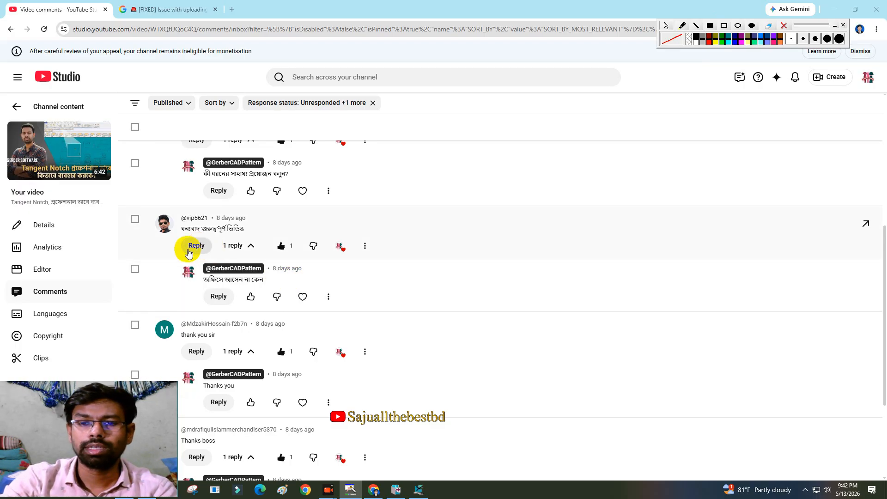
scroll(311, 261, "down", 1)
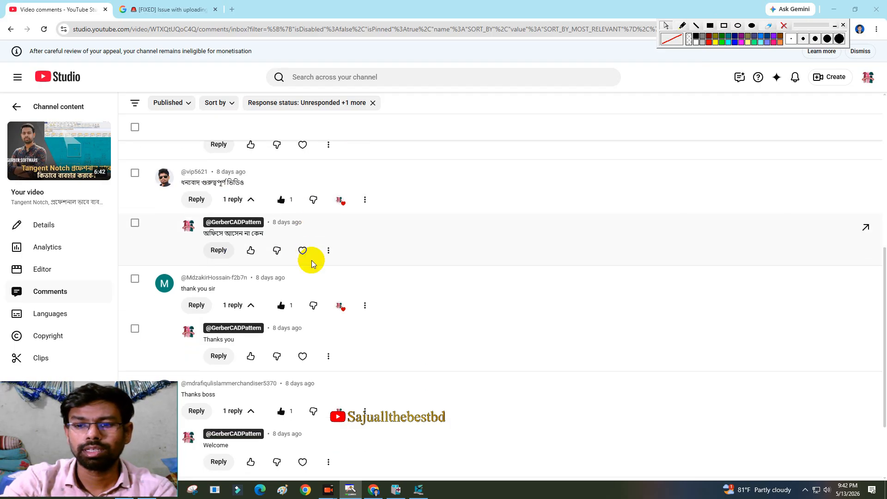
scroll(312, 261, "down", 2)
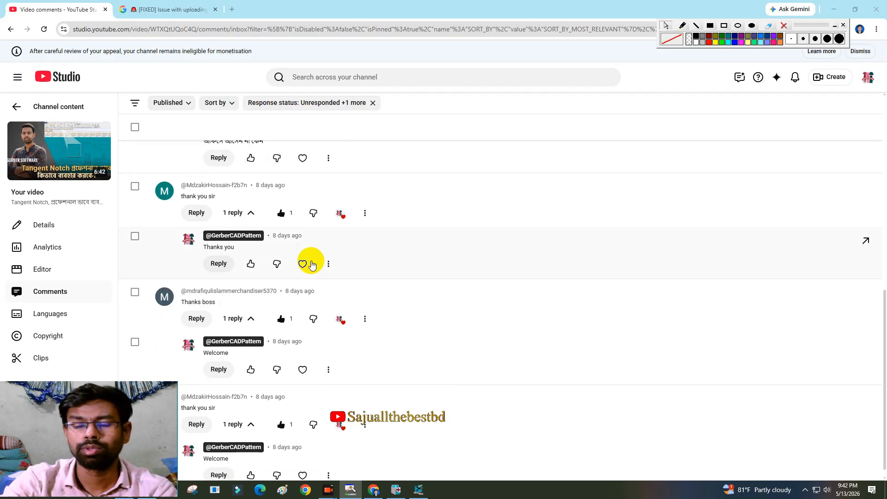
scroll(285, 294, "up", 1)
scroll(303, 355, "up", 5)
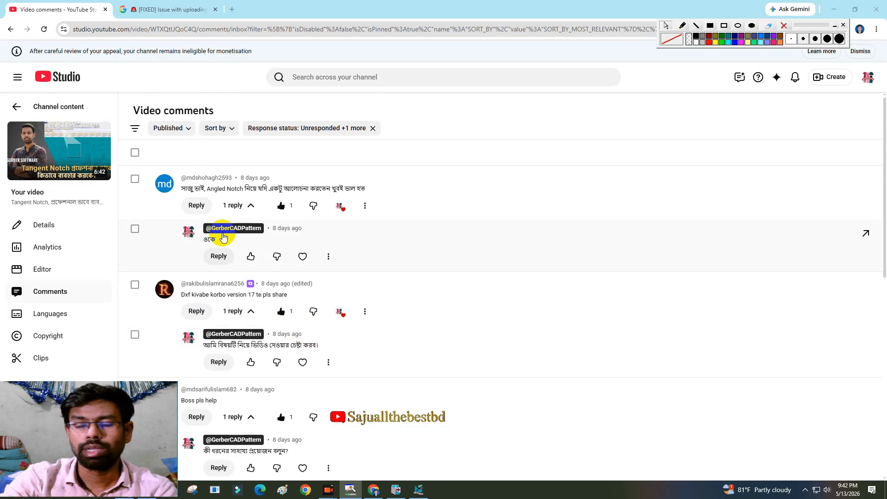
Switch to Pattern Design and shift the REG CVC LS BACK and REG CVC LS SL pieces slightly downward in the work area.
left_click(418, 489)
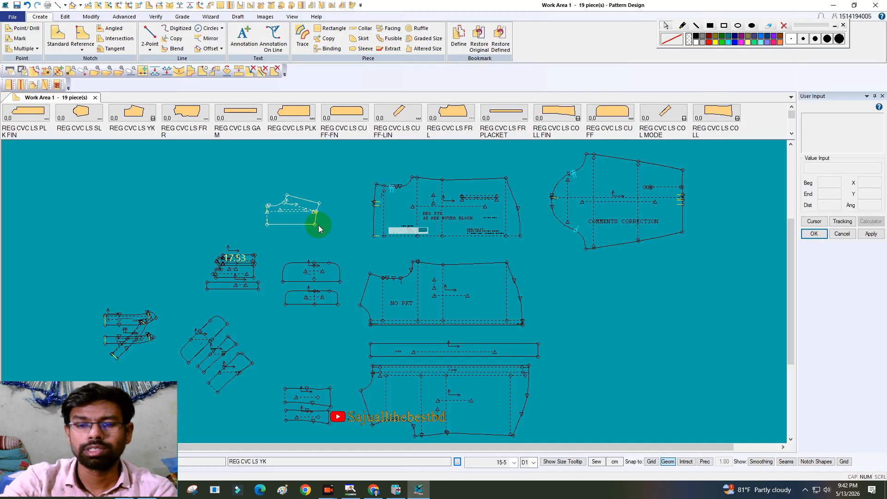
scroll(132, 203, "down", 3)
scroll(434, 183, "up", 2)
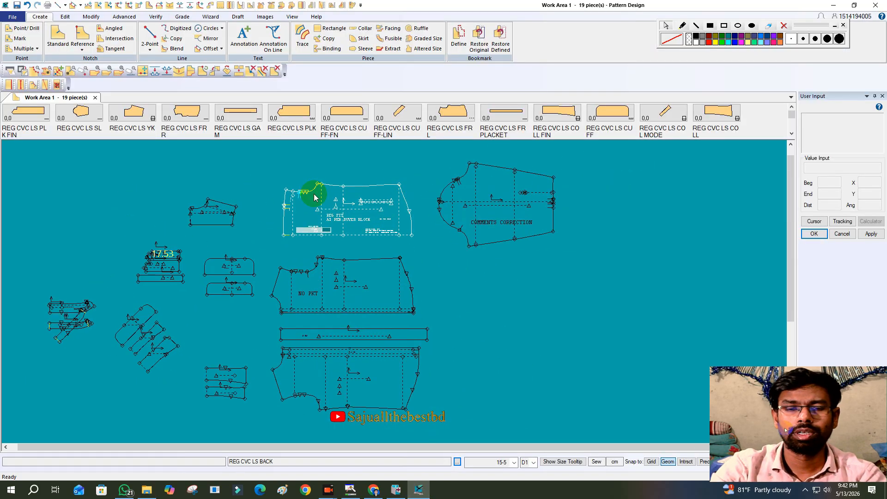
scroll(323, 184, "up", 2)
left_click_drag(360, 236, 352, 240)
left_click_drag(511, 214, 511, 237)
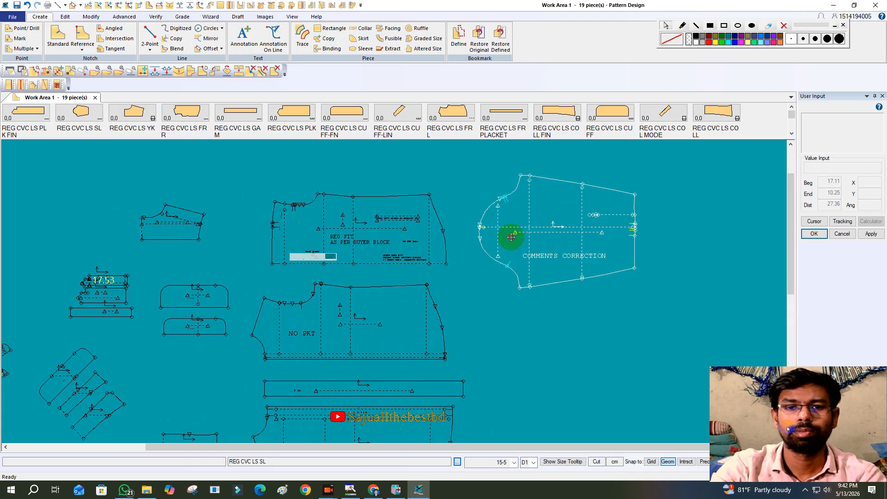
Look over the pattern pieces, focusing on the placket and cuff pieces, and locate the Angled Notch tool.
scroll(545, 205, "down", 3)
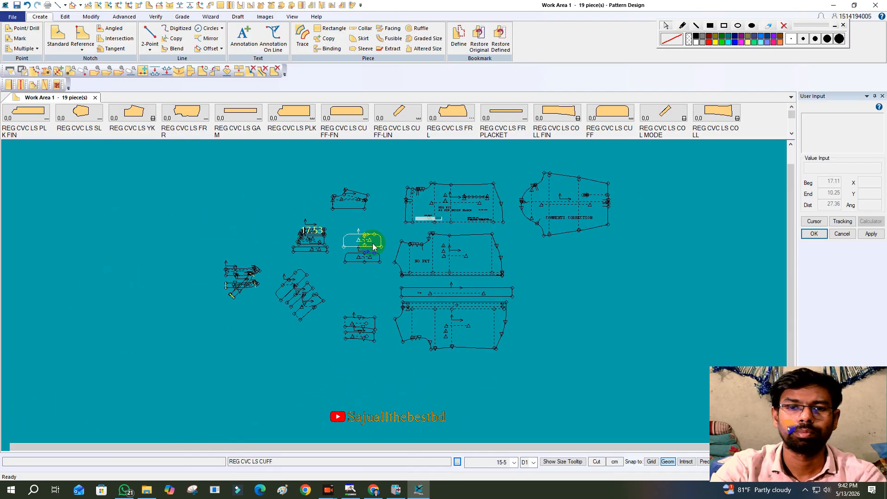
left_click(296, 285)
scroll(314, 291, "up", 2)
scroll(376, 241, "down", 1)
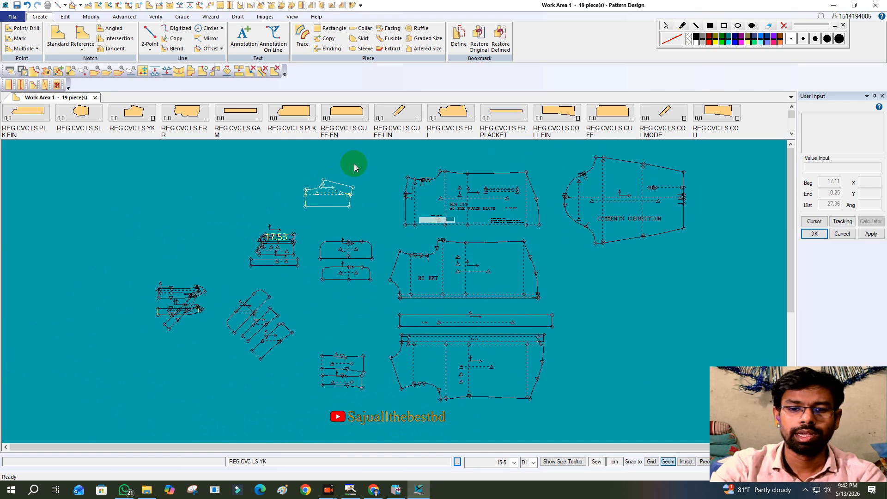
scroll(351, 171, "up", 2)
scroll(347, 277, "up", 4)
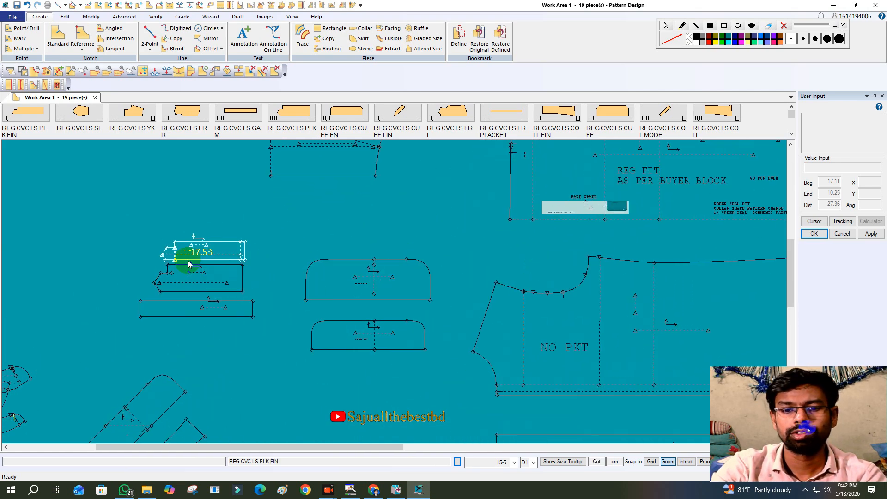
scroll(356, 299, "up", 1)
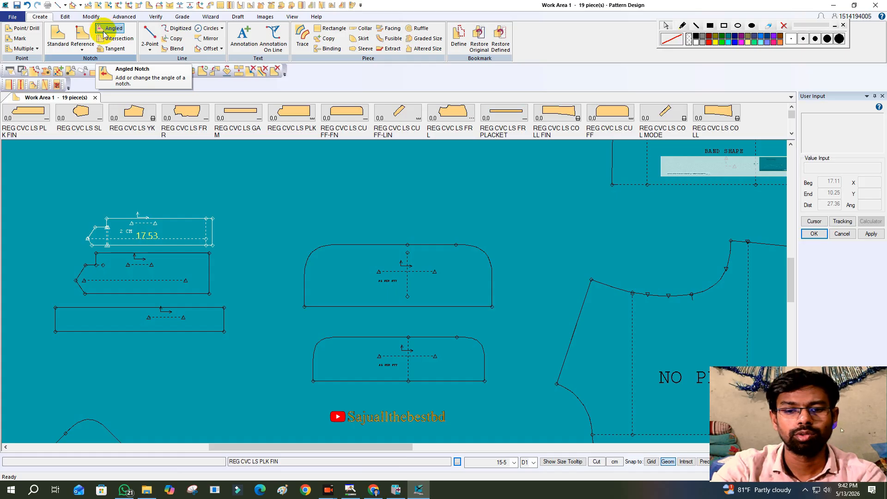
Move the REG CVC LS CUFF and REG CVC LS CUFF-FN pieces slightly upward in the work area.
left_click(297, 290)
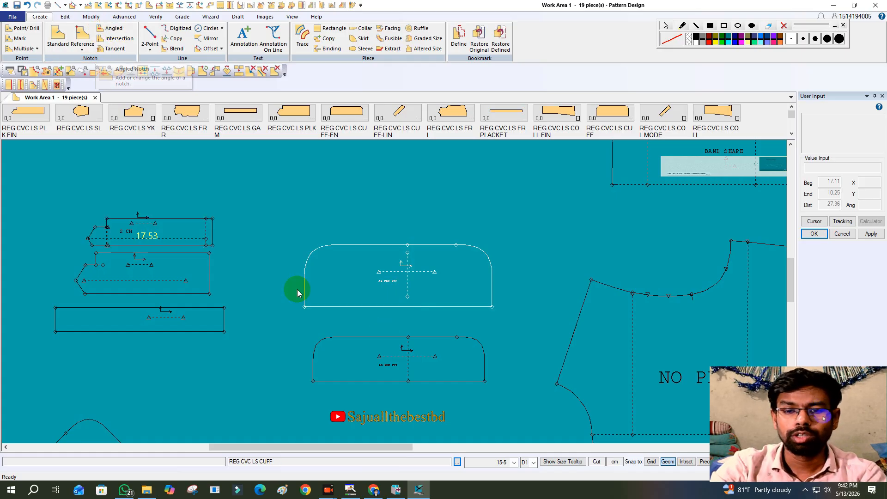
scroll(231, 235, "down", 2)
scroll(365, 282, "up", 4)
left_click_drag(362, 271, 364, 222)
left_click_drag(352, 344, 348, 292)
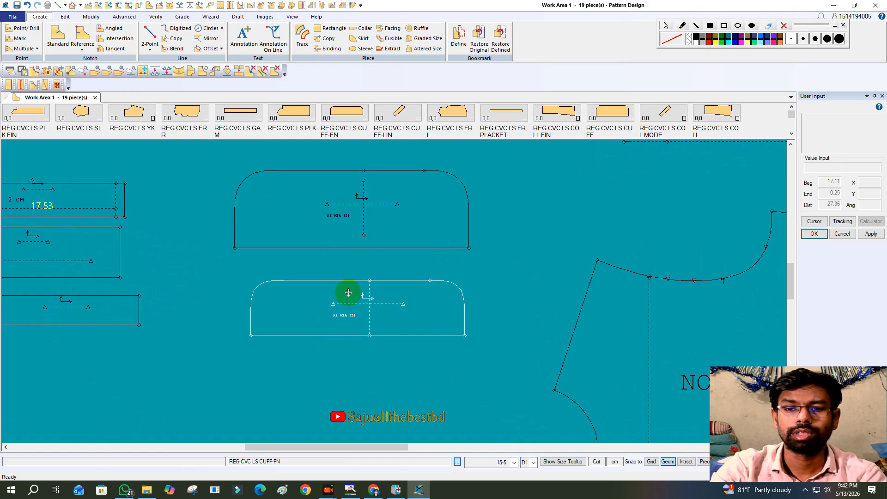
Examine the notches along the neck and armhole edges of the REG CVC LS BACK piece.
scroll(372, 229, "down", 5)
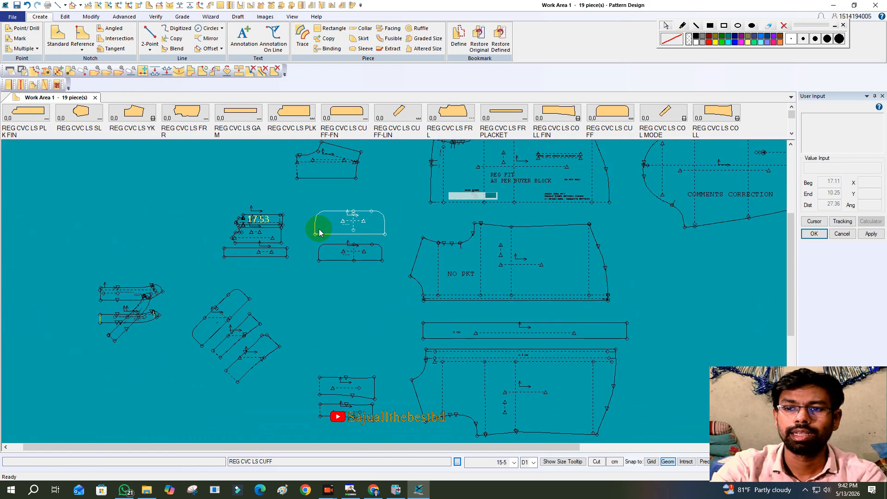
scroll(350, 231, "down", 2)
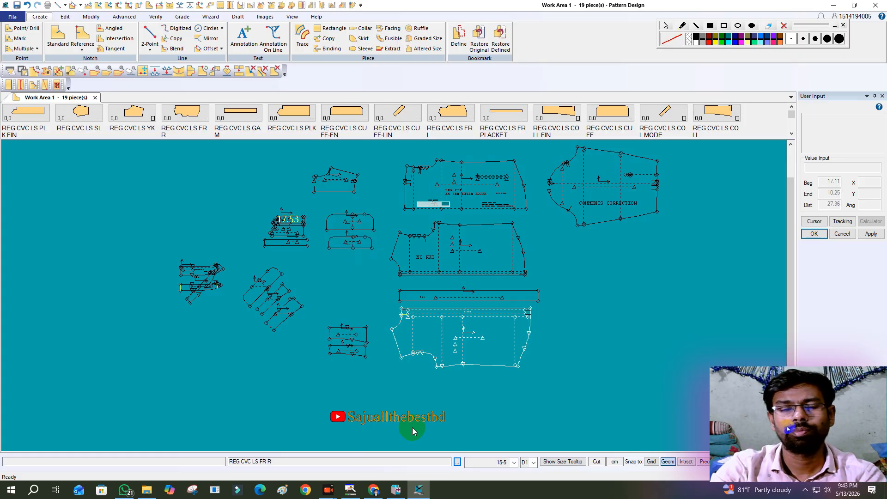
scroll(341, 198, "up", 2)
scroll(349, 204, "up", 5)
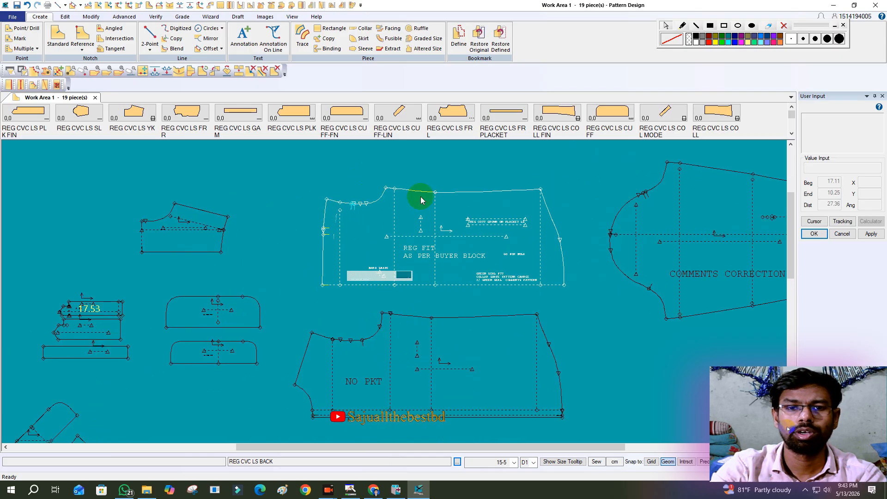
scroll(263, 297, "up", 3)
scroll(290, 204, "down", 3)
scroll(262, 293, "up", 4)
scroll(256, 297, "down", 4)
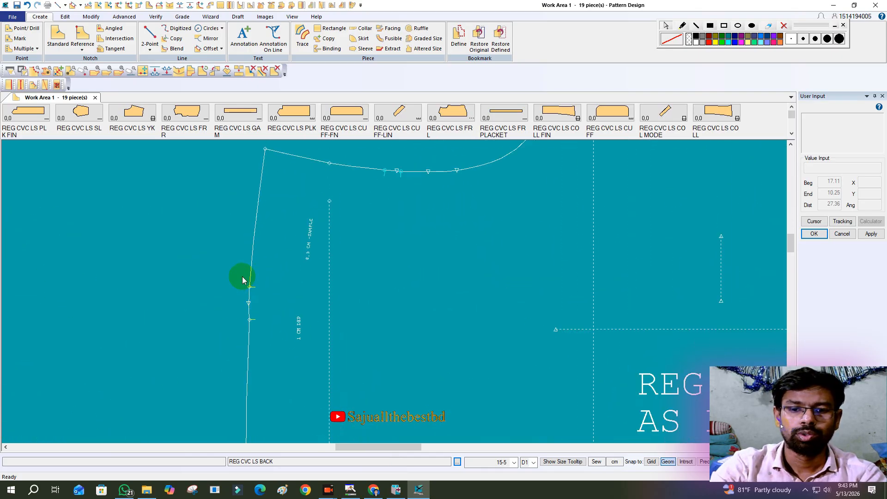
scroll(289, 216, "up", 1)
scroll(574, 204, "down", 6)
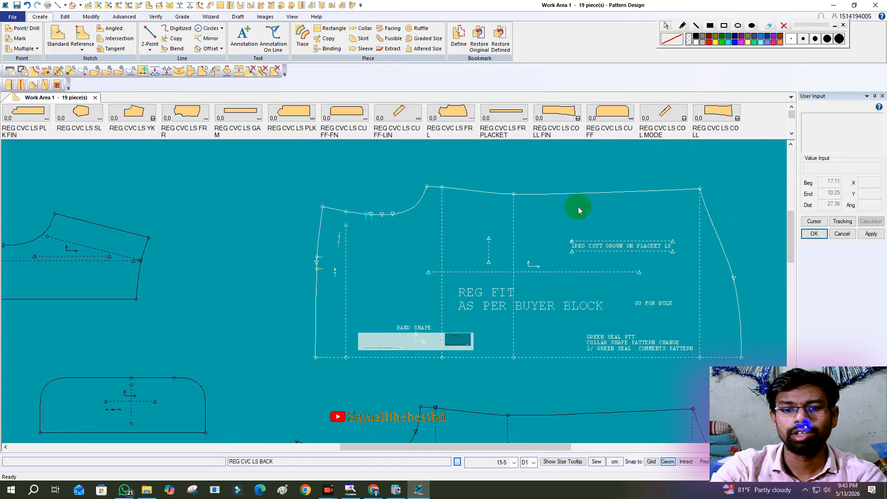
scroll(431, 218, "down", 5)
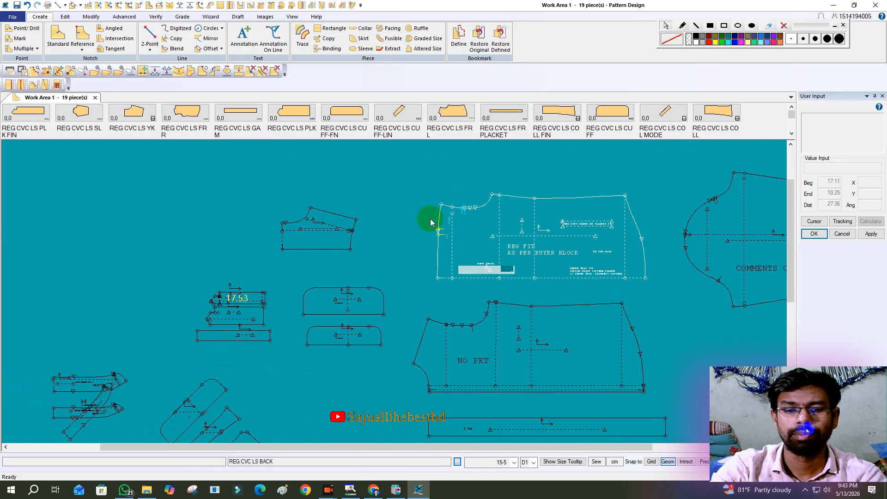
Move the diagonal REG CVC LS BAND LIN piece off the overlapping band pieces to the free space above them.
scroll(219, 302, "up", 2)
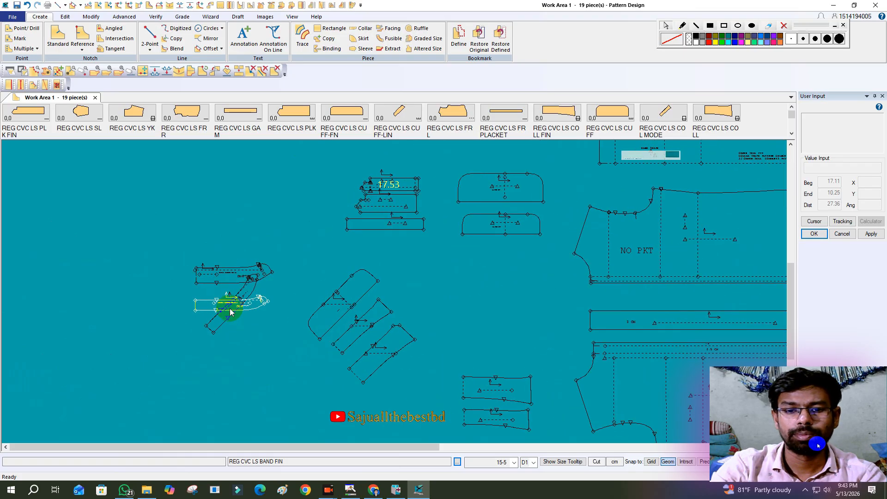
left_click_drag(223, 317, 209, 189)
scroll(228, 186, "down", 4)
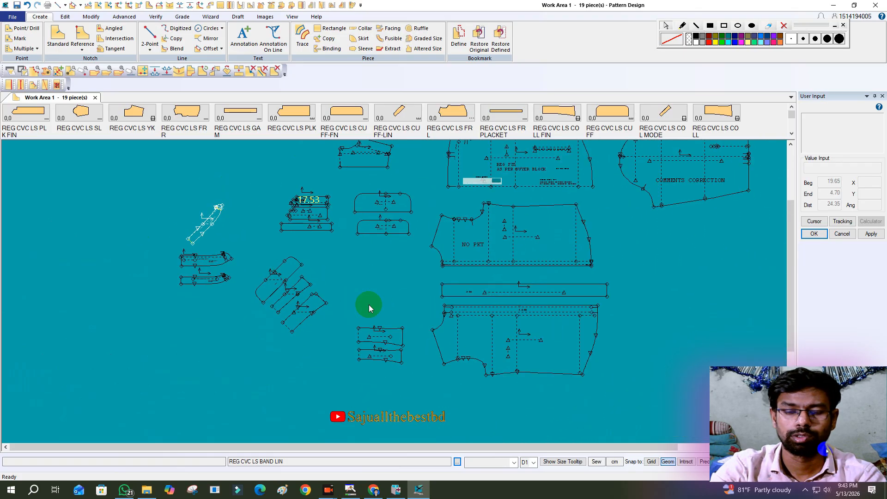
Draw a 2-Point line about 14.5 cm long on the REG CVC LS COLL piece, from its slanted end edge to its lower edge.
scroll(409, 342, "up", 3)
scroll(395, 355, "up", 4)
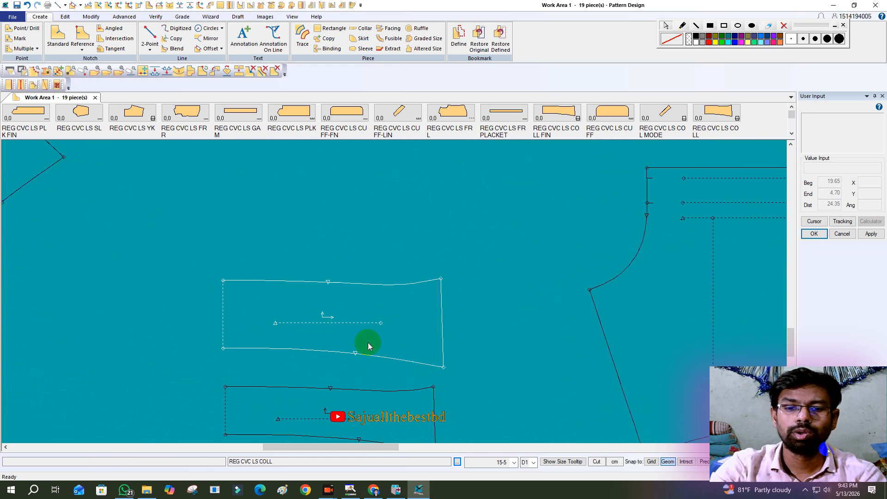
scroll(451, 203, "up", 2)
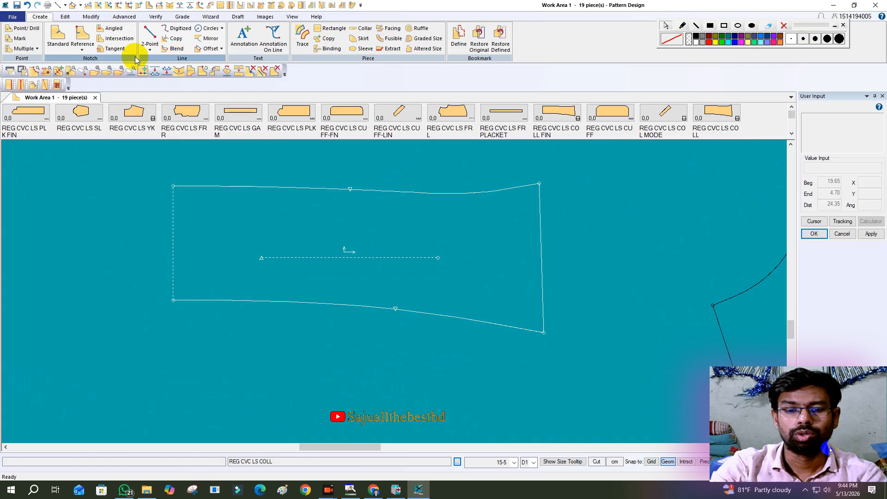
left_click(149, 37)
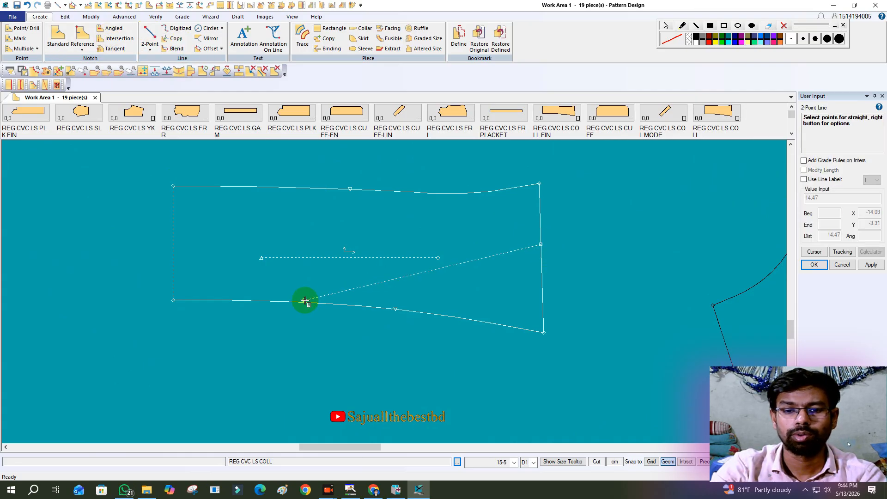
right_click(647, 177)
left_click(647, 178)
Shorten the slanted line on the REG CVC LS COLL piece at its lower end, pulling it off the lower edge.
left_click(88, 6)
left_click(85, 17)
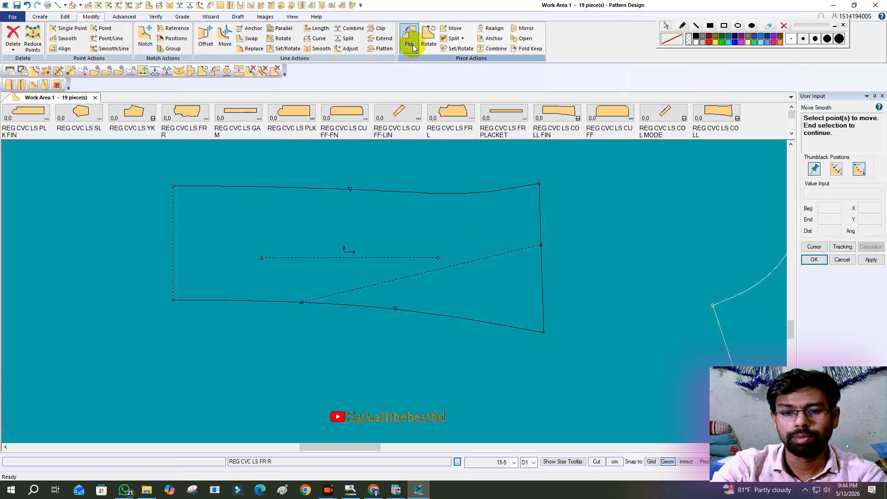
left_click(350, 49)
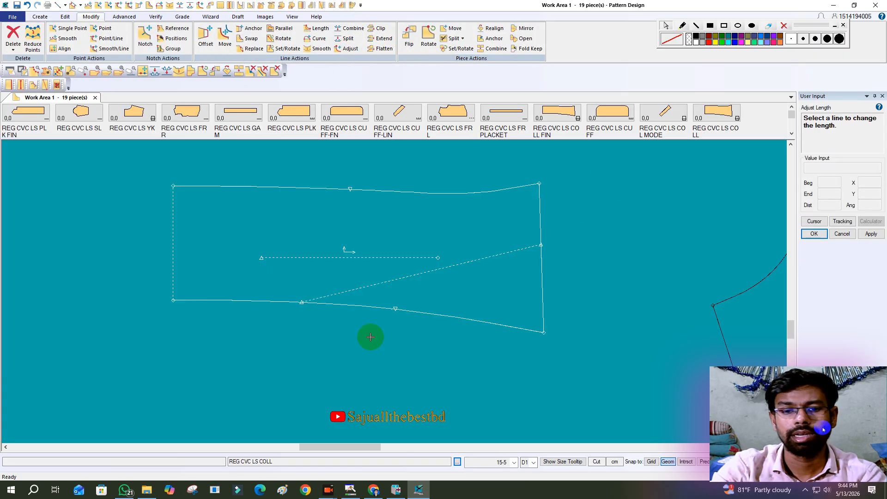
left_click(301, 301)
left_click(345, 292)
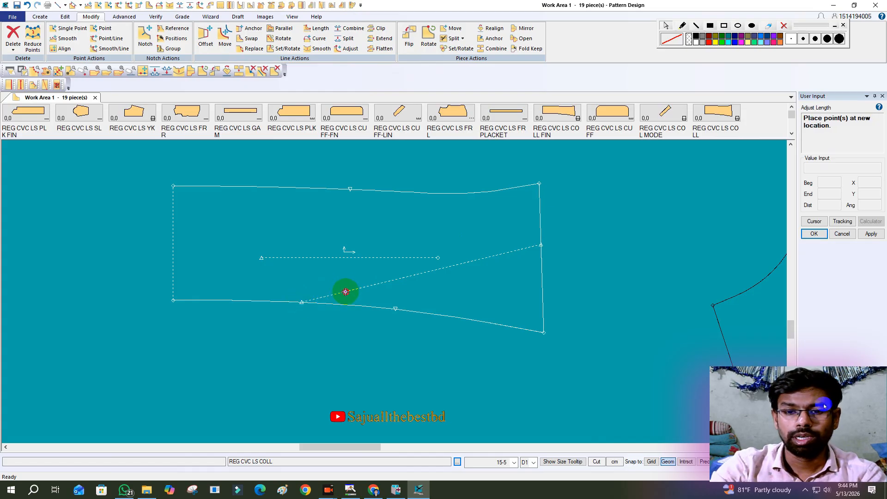
right_click(429, 245)
left_click(430, 245)
Shift the REG CVC LS COLL piece slightly left and shorten the slanted line's upper end, pulling it off the end edge.
left_click_drag(451, 262, 426, 261)
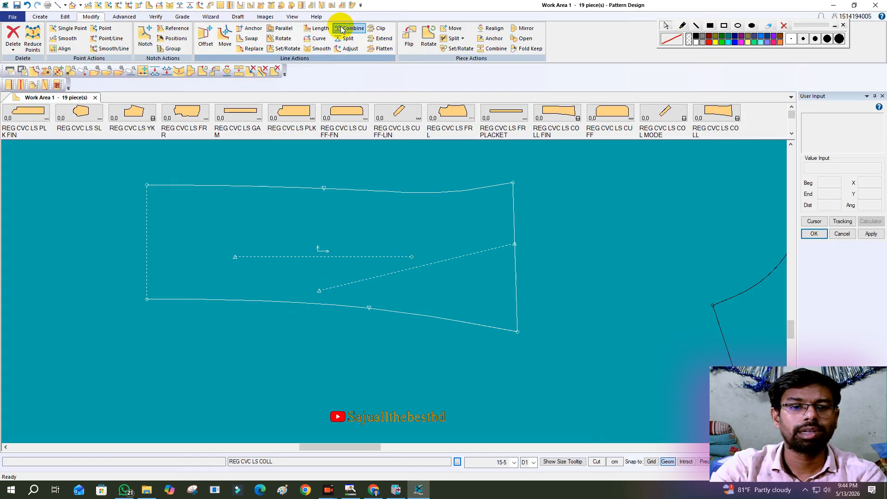
left_click(345, 49)
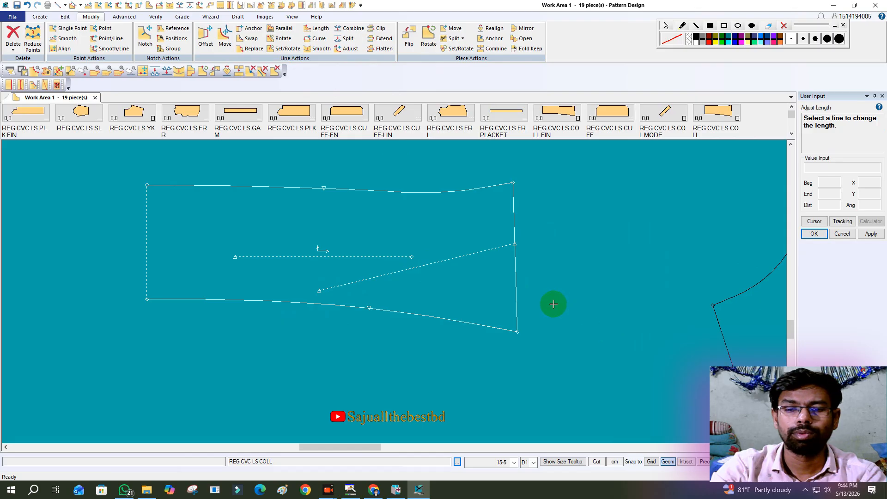
left_click(490, 251)
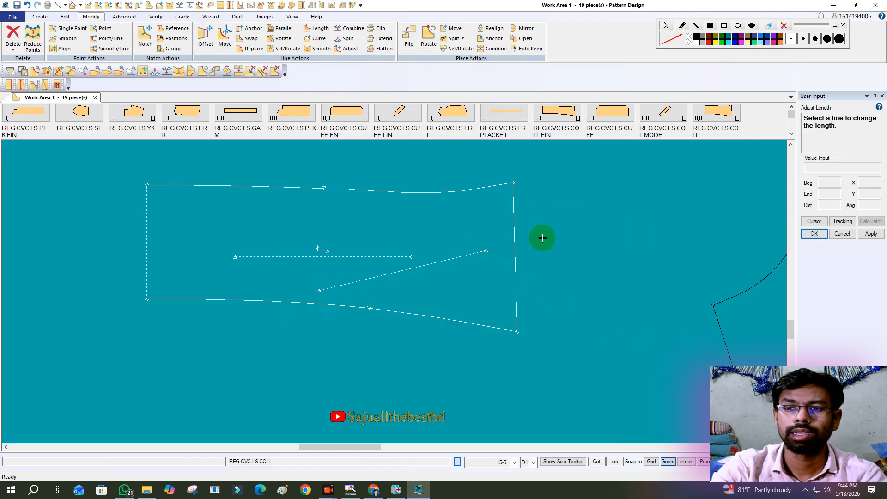
Try adding a type 1 Intersection Notch on the collar's lower edge, using the slanted line as the notching line.
left_click(39, 17)
left_click(115, 38)
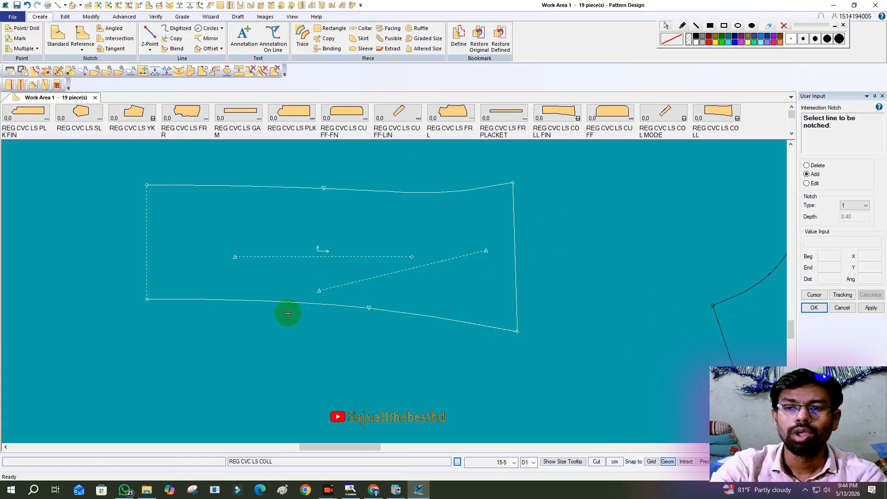
left_click(268, 304)
left_click(334, 286)
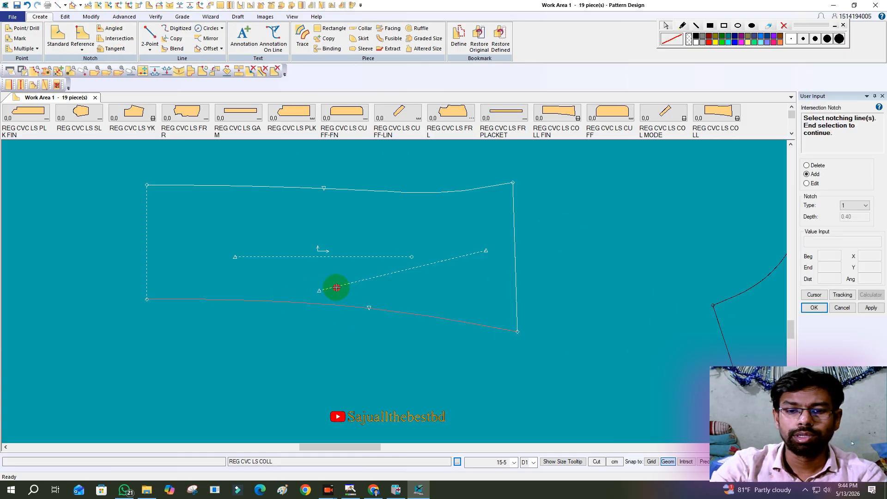
right_click(451, 249)
left_click(451, 249)
scroll(240, 310, "up", 8)
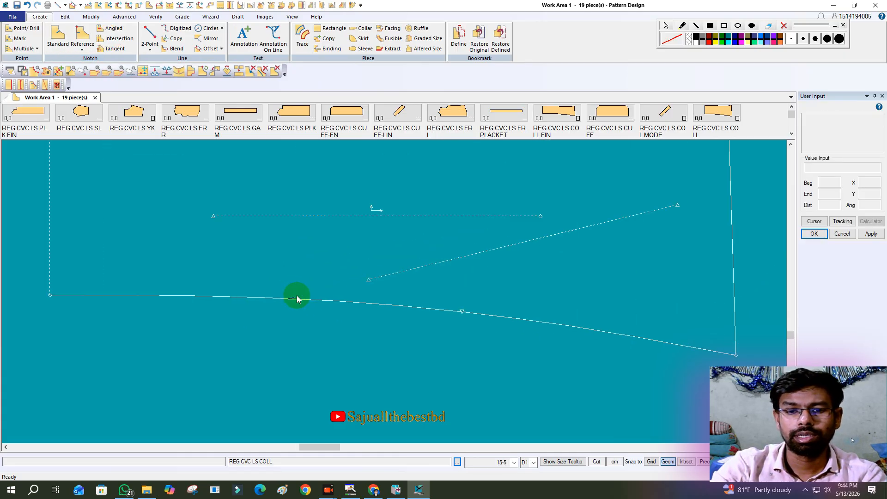
scroll(291, 303, "up", 4)
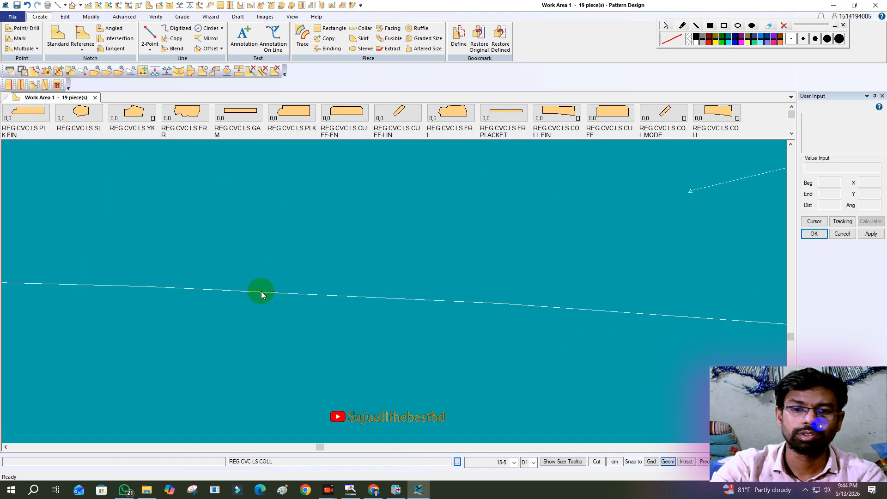
scroll(346, 259, "down", 4)
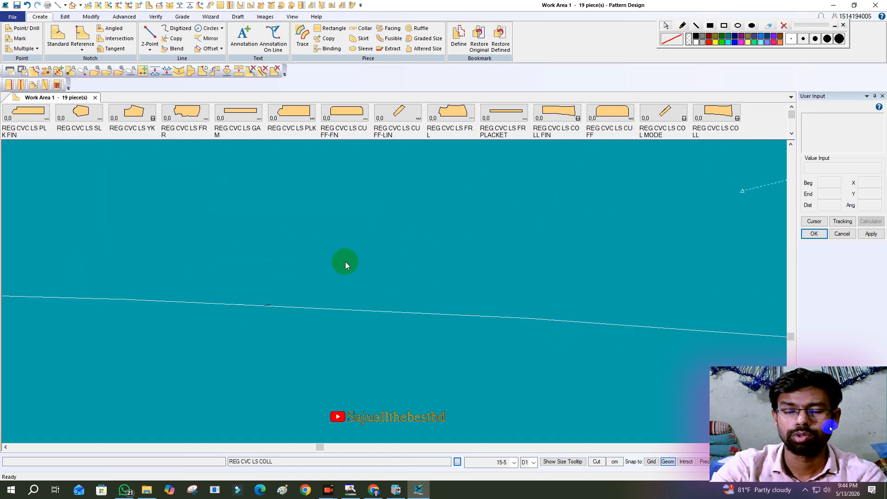
scroll(345, 262, "down", 1)
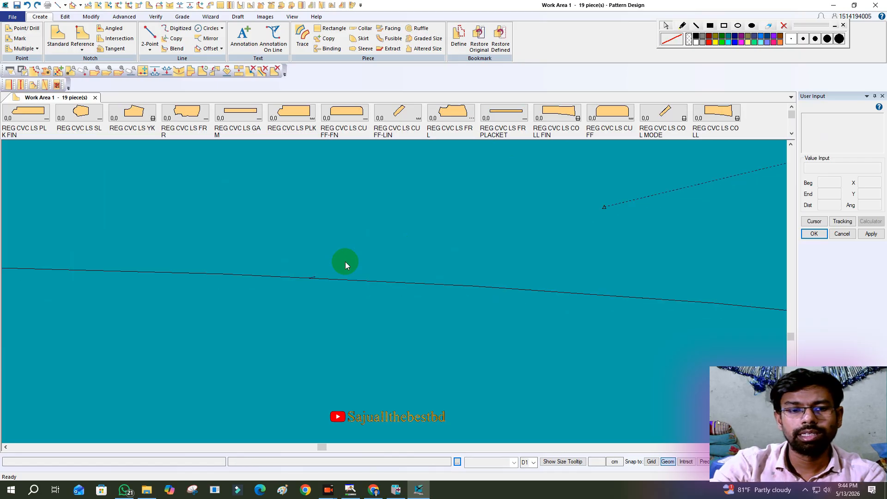
scroll(275, 320, "down", 3)
scroll(273, 321, "down", 1)
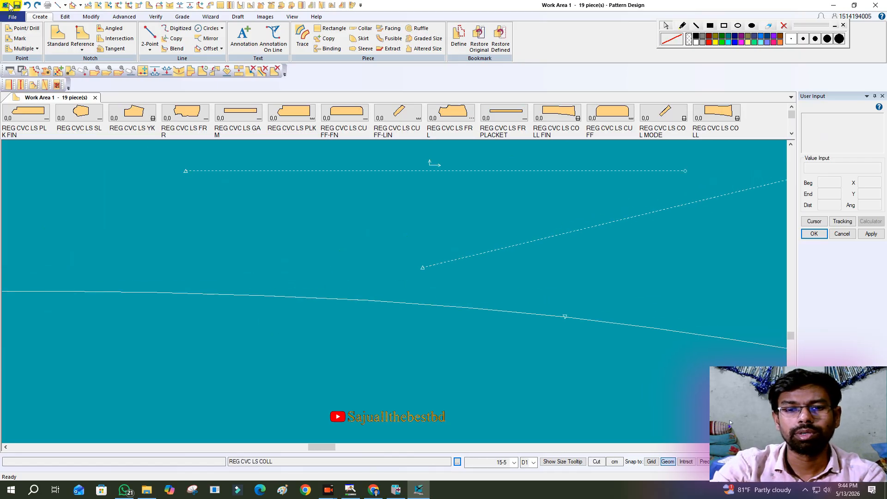
Add a single standard notch of type 5 on the collar's lower edge, where the slanted line's extension meets it.
left_click(57, 36)
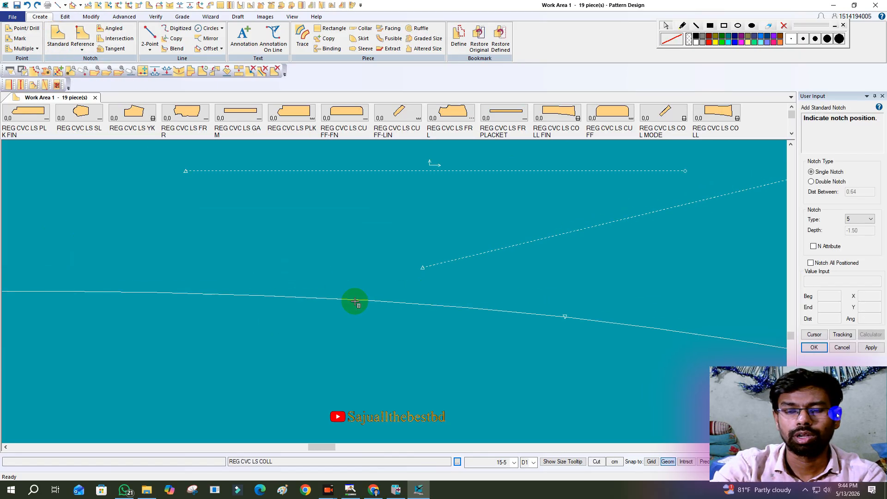
left_click(287, 294)
right_click(355, 226)
left_click(355, 226)
Outline the new standard notch on the collar's lower edge with a red rectangle and clear the marking.
scroll(287, 292, "up", 4)
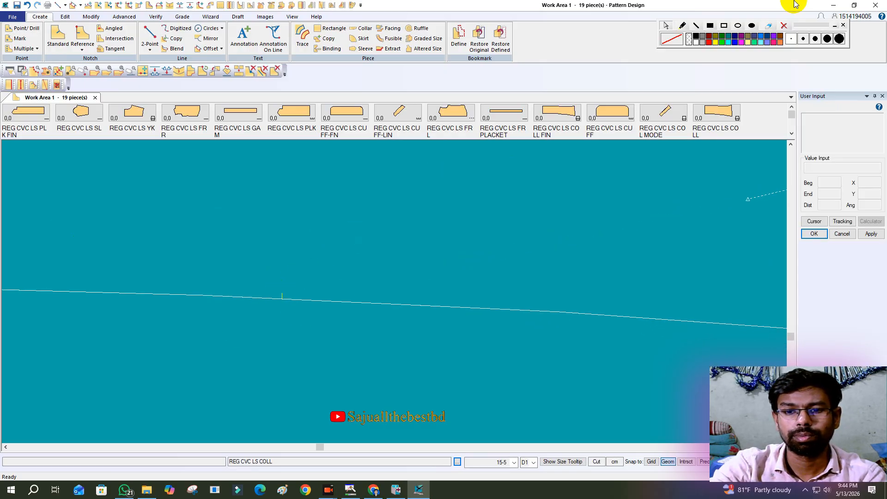
left_click(724, 25)
left_click_drag(235, 235, 350, 355)
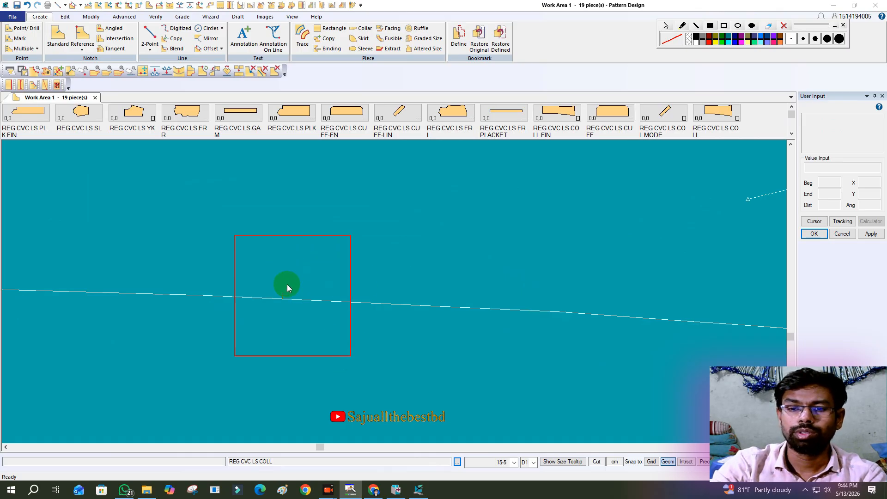
left_click(784, 25)
scroll(317, 244, "down", 3)
scroll(449, 169, "down", 6)
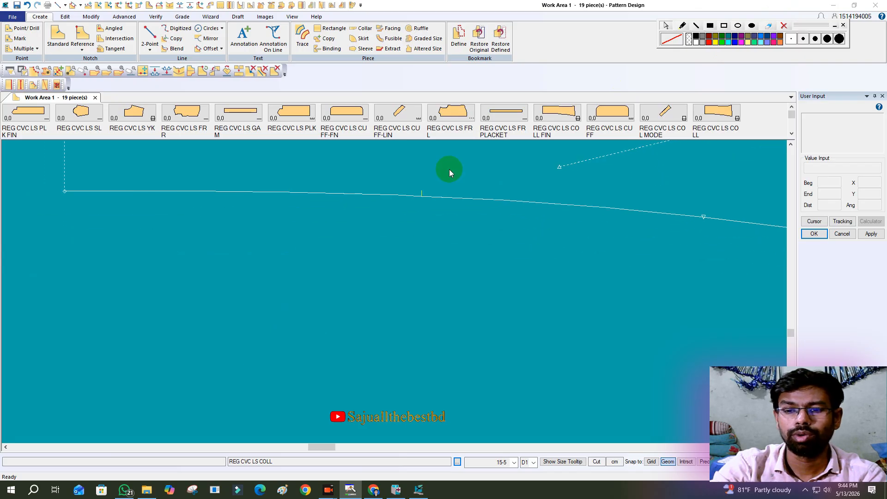
scroll(290, 358, "down", 2)
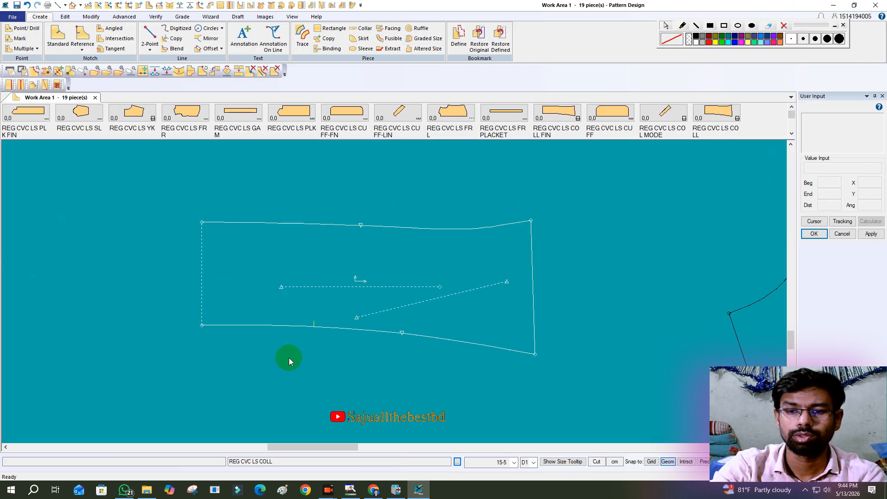
Angle the notch on the collar's lower edge toward the lower end of the slanted line with Angled Notch.
scroll(406, 300, "down", 1)
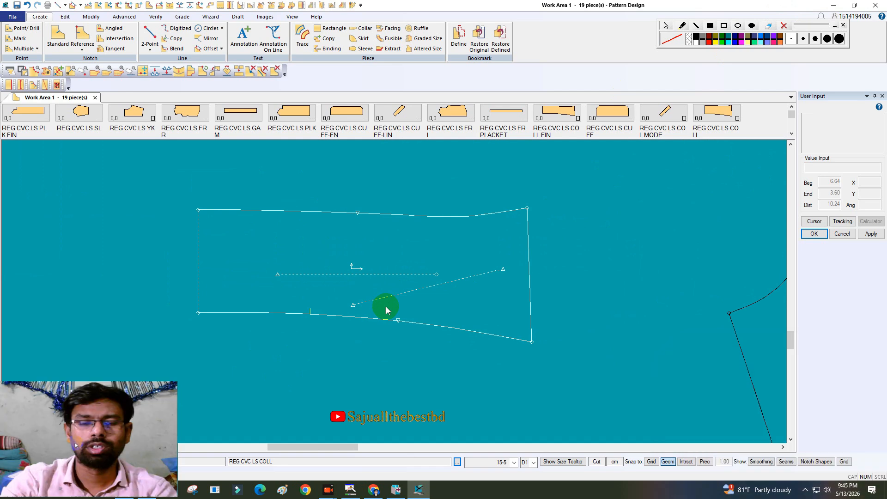
scroll(347, 285, "up", 3)
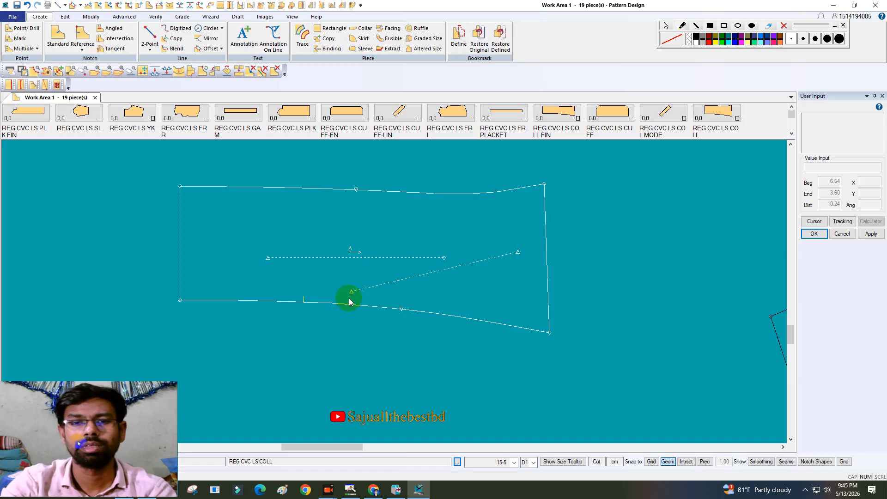
scroll(372, 289, "up", 3)
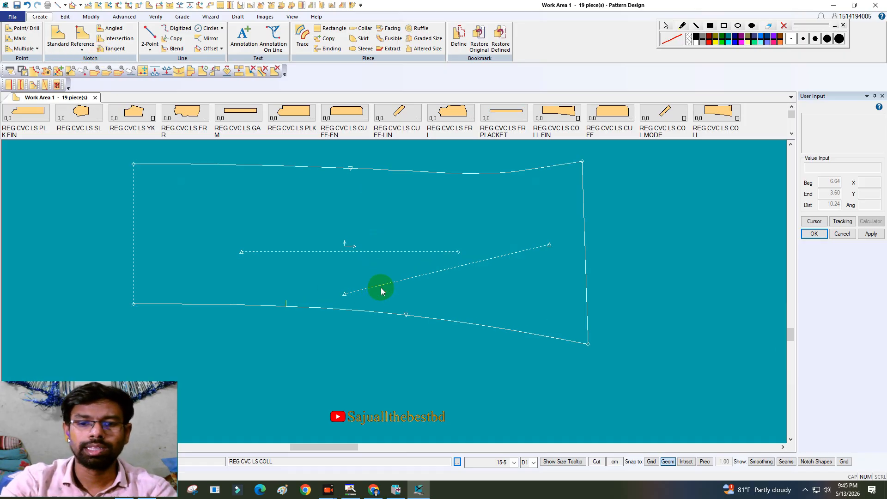
left_click(105, 30)
scroll(329, 318, "up", 3)
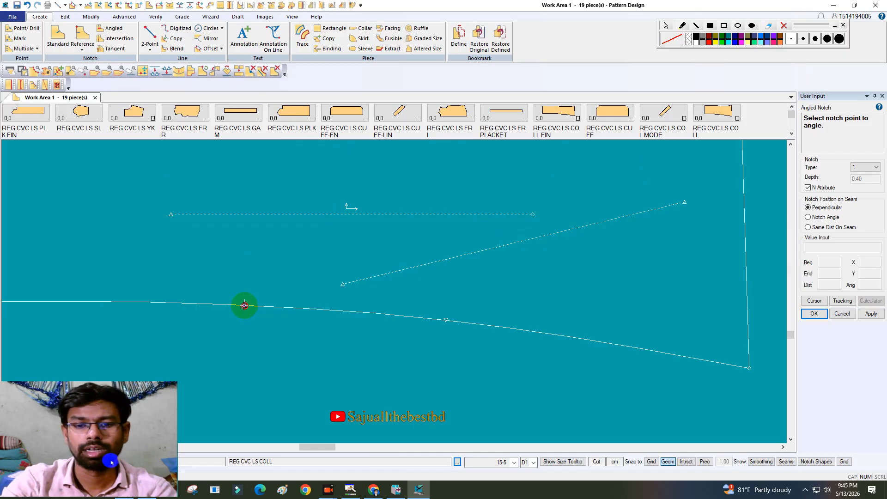
left_click(244, 305)
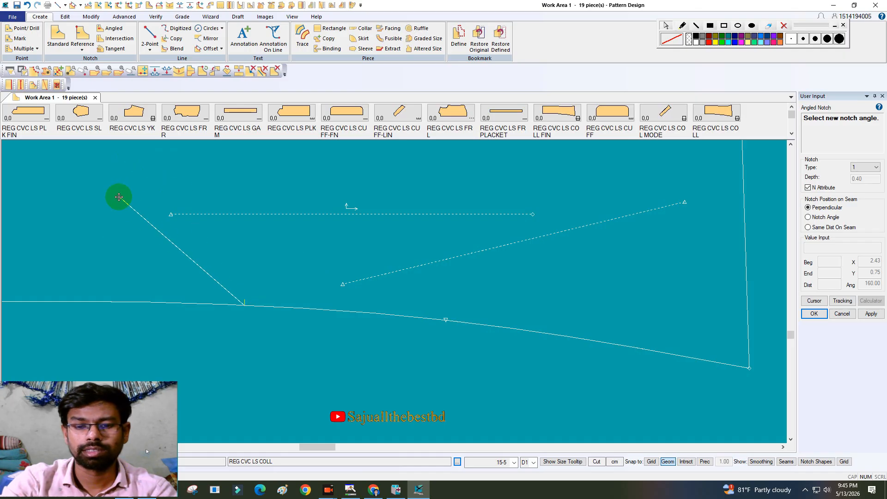
left_click(344, 284)
scroll(263, 311, "up", 3)
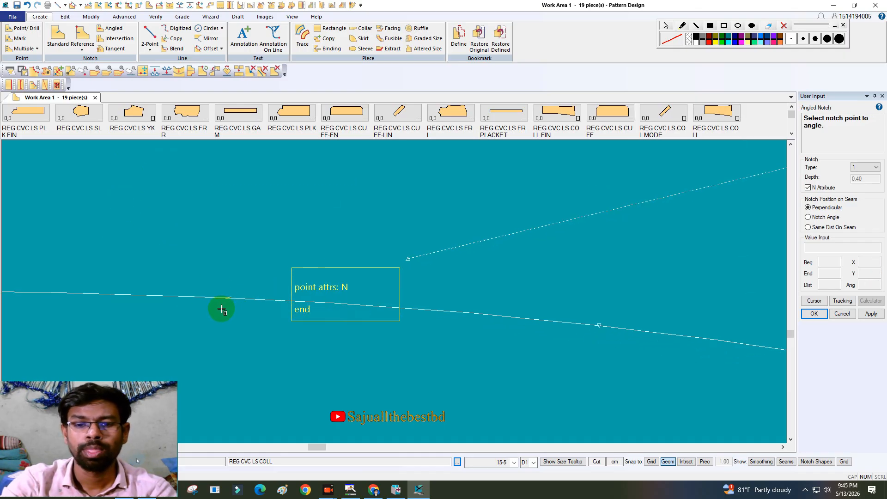
Re-angle the collar's lower-edge notch toward the left end of the horizontal internal line.
scroll(365, 357, "down", 4)
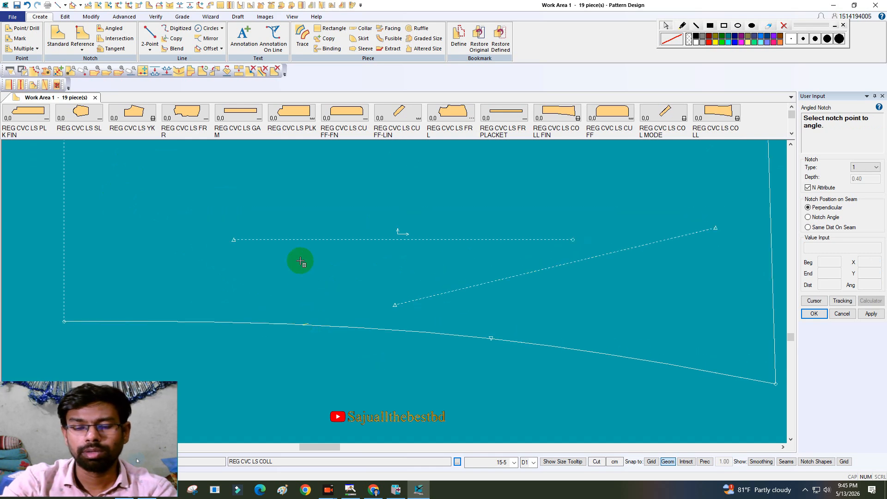
left_click(305, 326)
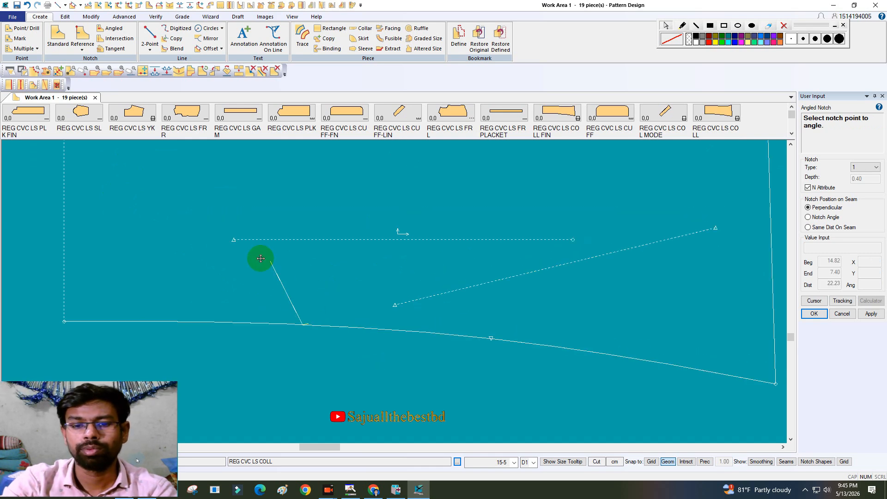
left_click(234, 243)
scroll(298, 340, "up", 4)
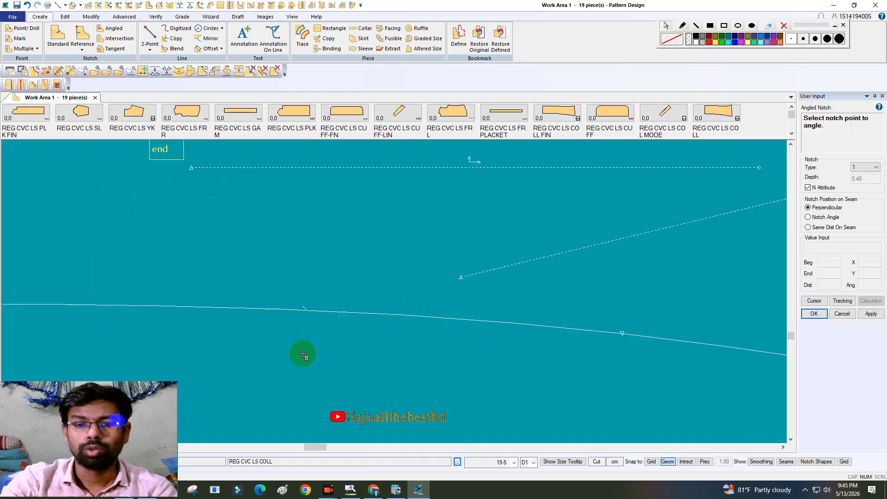
scroll(307, 323, "down", 2)
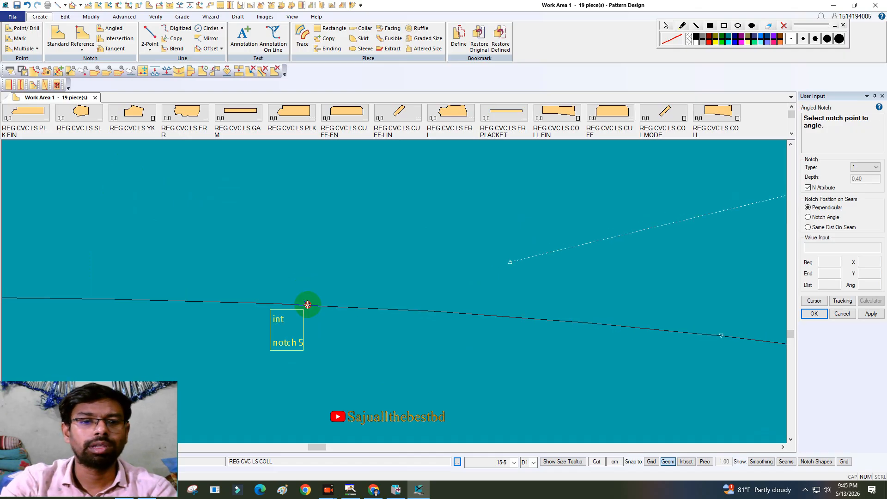
Angle the collar notch back toward the slanted line's lower end and finish the Angled Notch command.
left_click(311, 318)
scroll(327, 364, "down", 3)
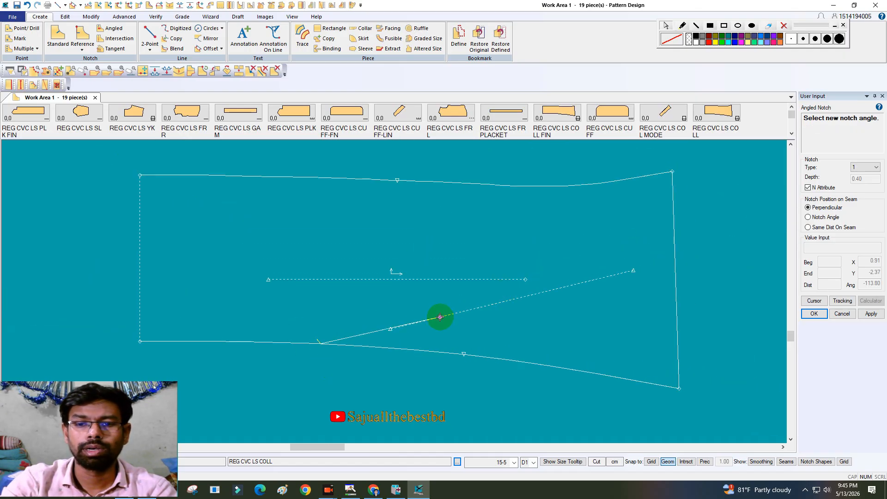
left_click(390, 329)
right_click(433, 229)
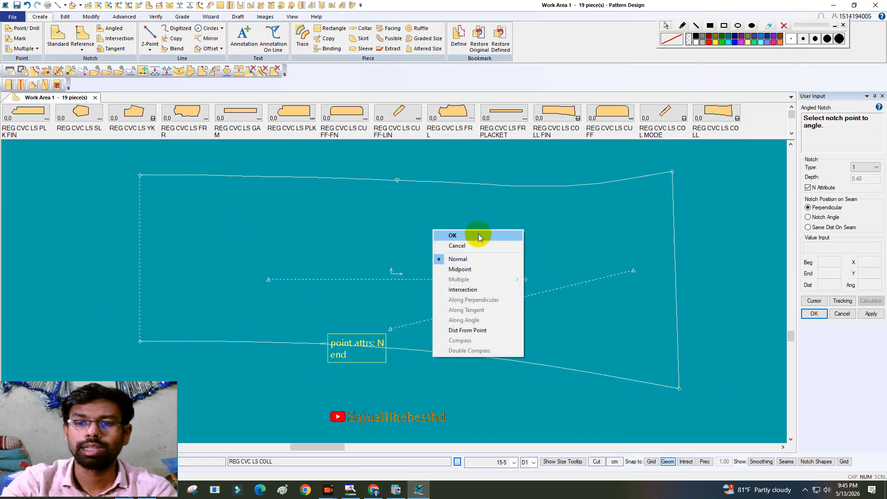
left_click(478, 233)
Outline the angled notch on the collar's lower edge with a red rectangle and clear the marking.
scroll(369, 316, "up", 2)
scroll(323, 319, "up", 1)
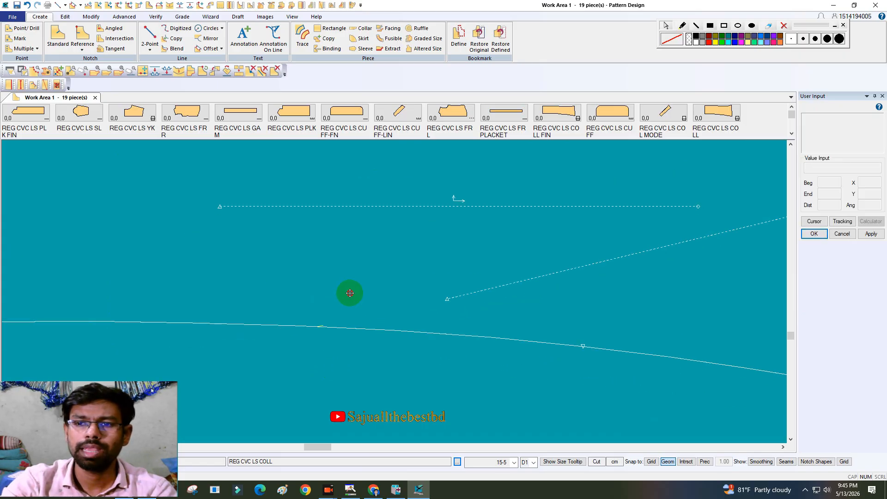
left_click(724, 26)
mouse_move(251, 283)
left_mouse_down()
mouse_move(354, 375)
mouse_move(372, 375)
left_mouse_up()
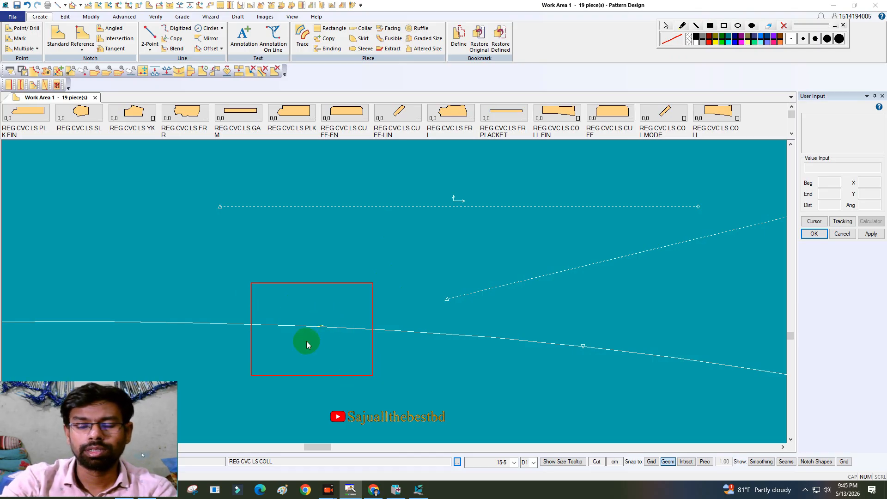
left_click(785, 25)
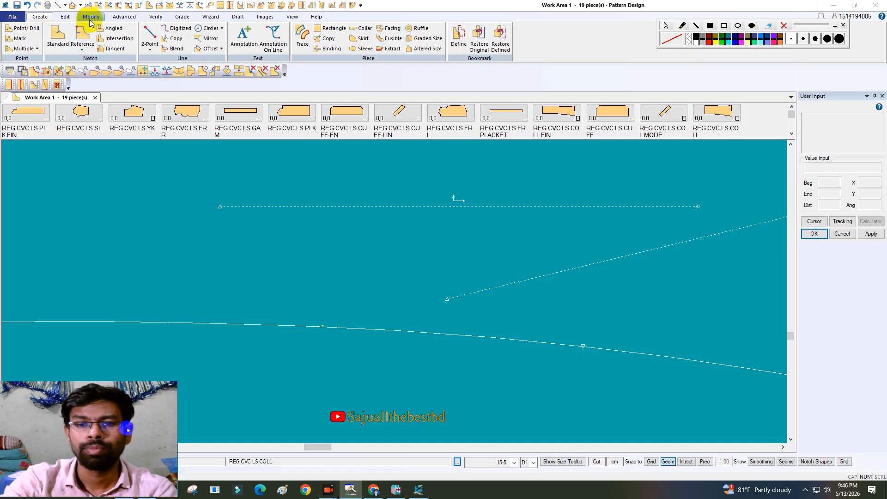
left_click(113, 32)
left_click(455, 329)
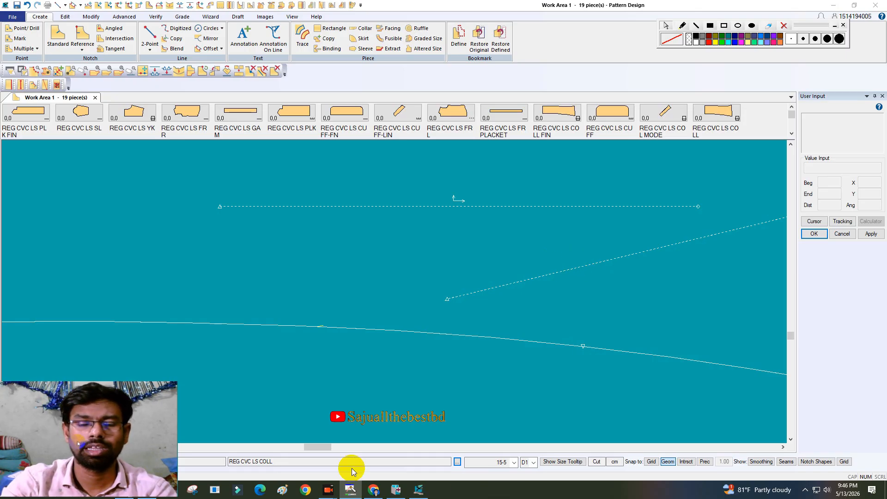
Switch to the video comments in YouTube Studio and outline the viewer's Angled Notch request with a red rectangle.
left_click(379, 494)
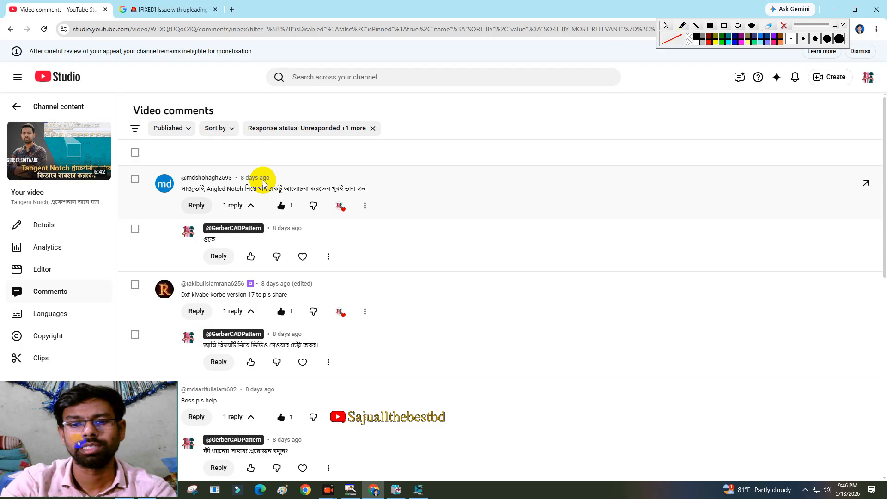
left_click(724, 26)
mouse_move(126, 160)
left_mouse_down()
mouse_move(188, 192)
mouse_move(388, 217)
mouse_move(384, 228)
left_mouse_up()
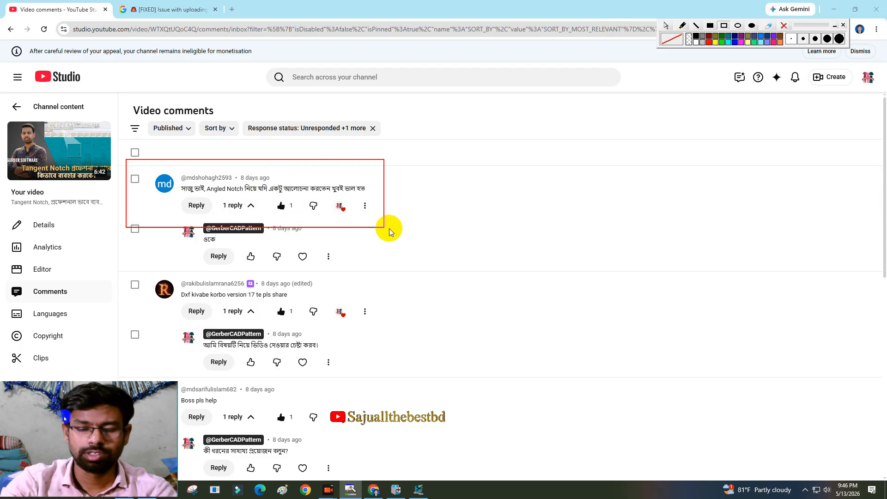